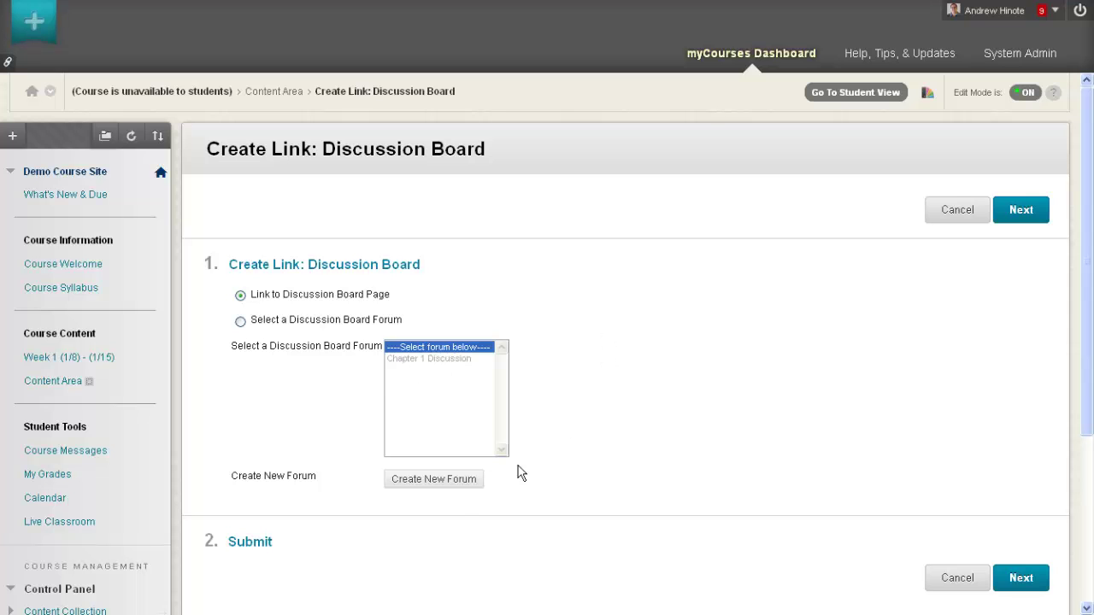
Create a new forum named Week 2 Discussion with the description "How do you think the second act of Romeo & Juliet should have ended?".
click(440, 481)
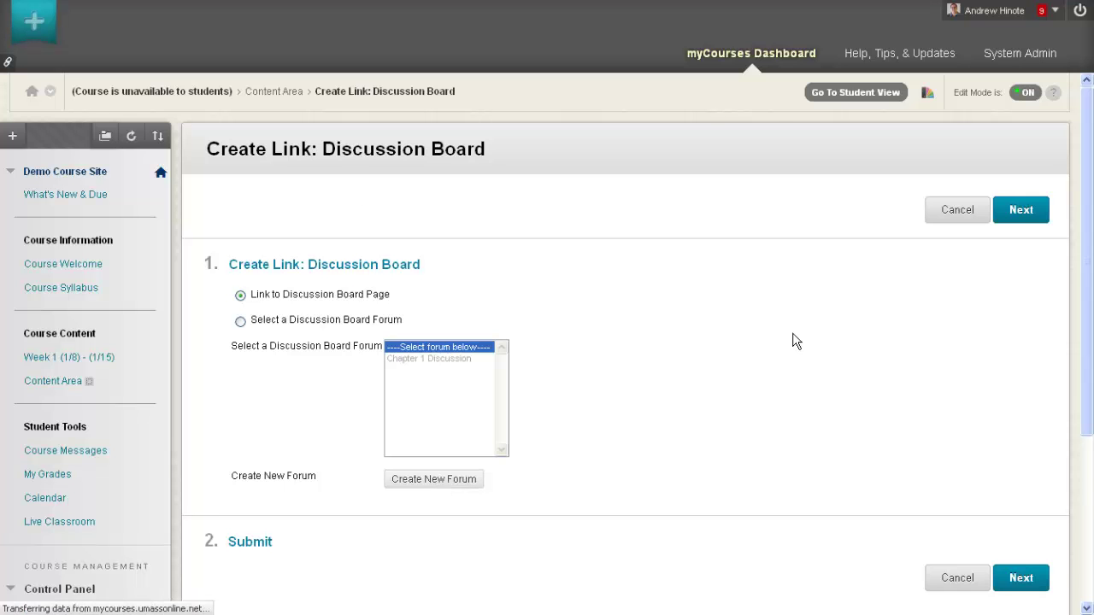
scroll(721, 281, down, 1)
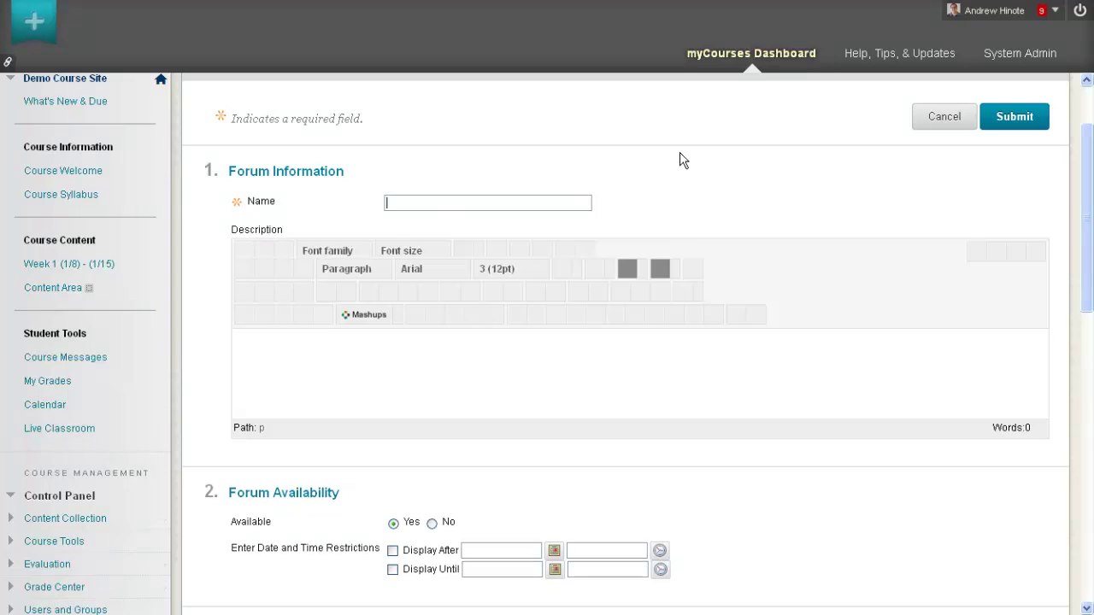
text(Week 2 Discussion)
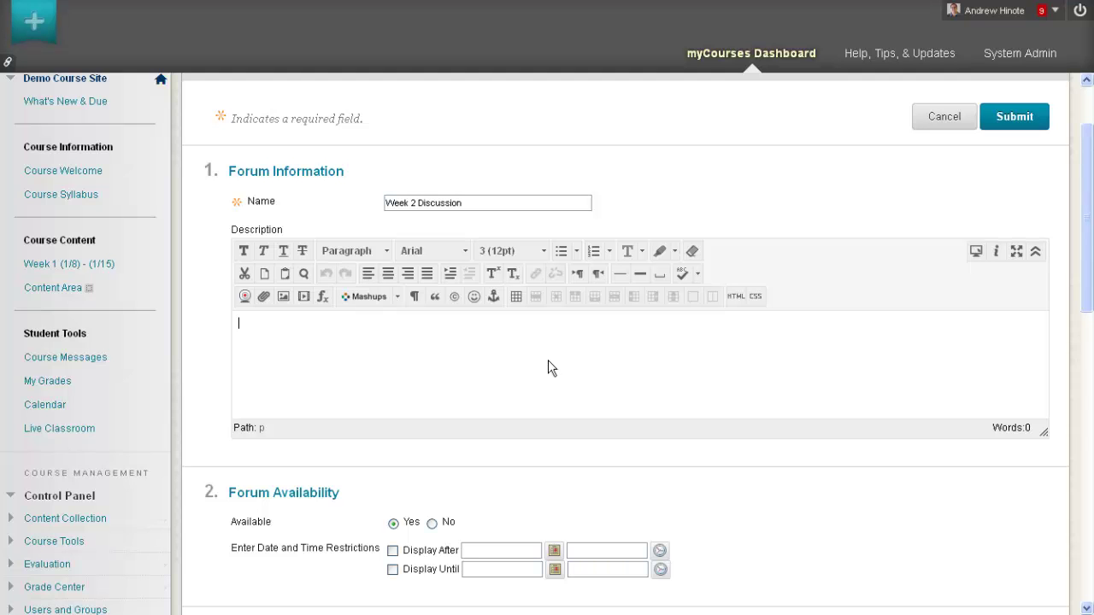
text(How do you think the second act of Romeo & Juliet should have ended?)
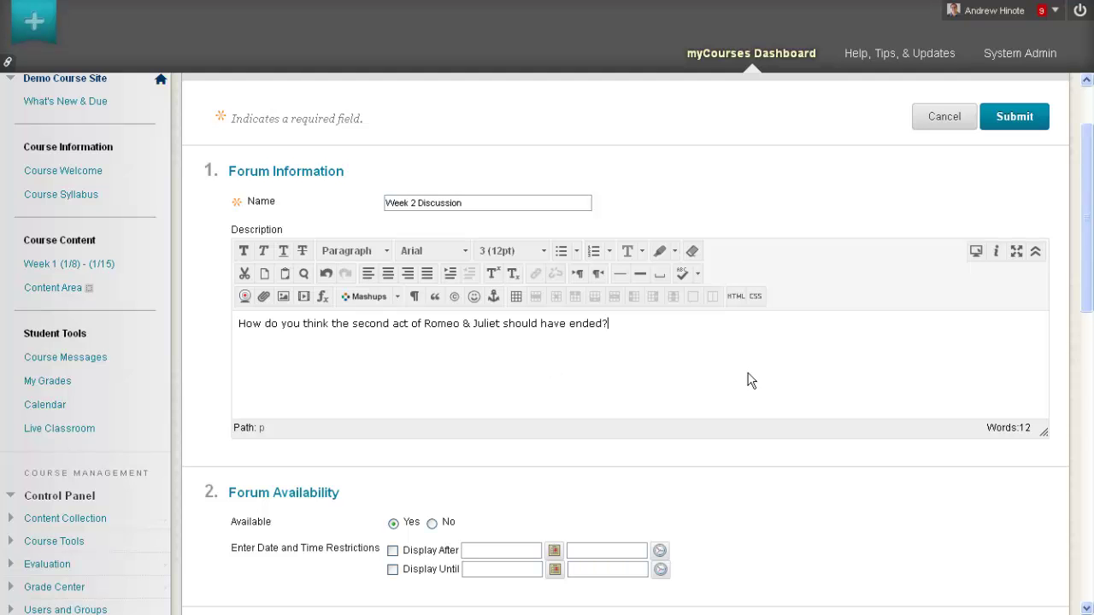
drag(641, 345, 235, 344)
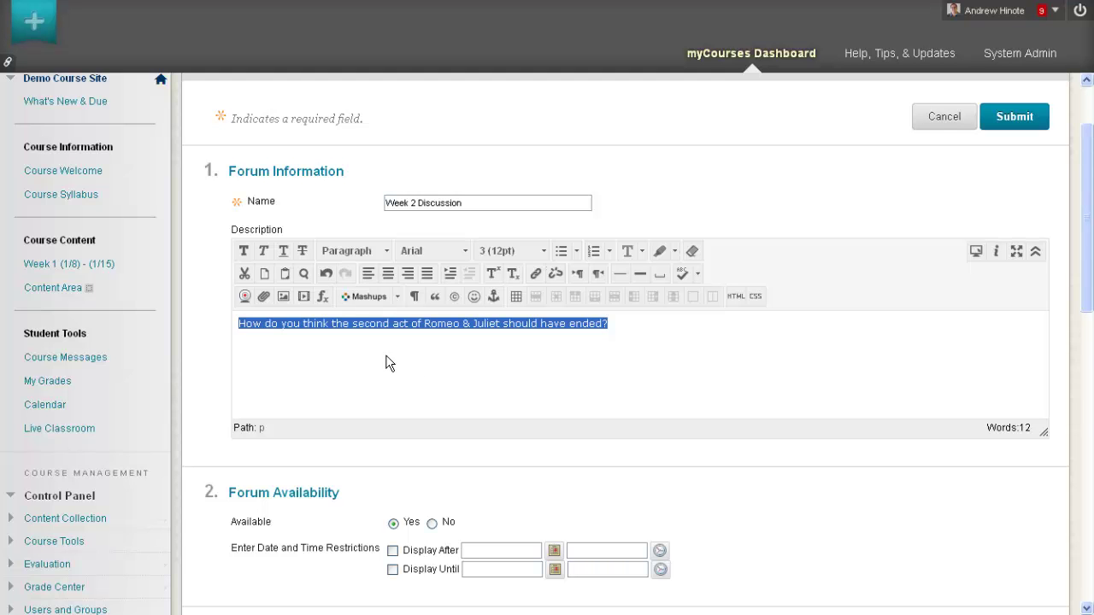
click(600, 347)
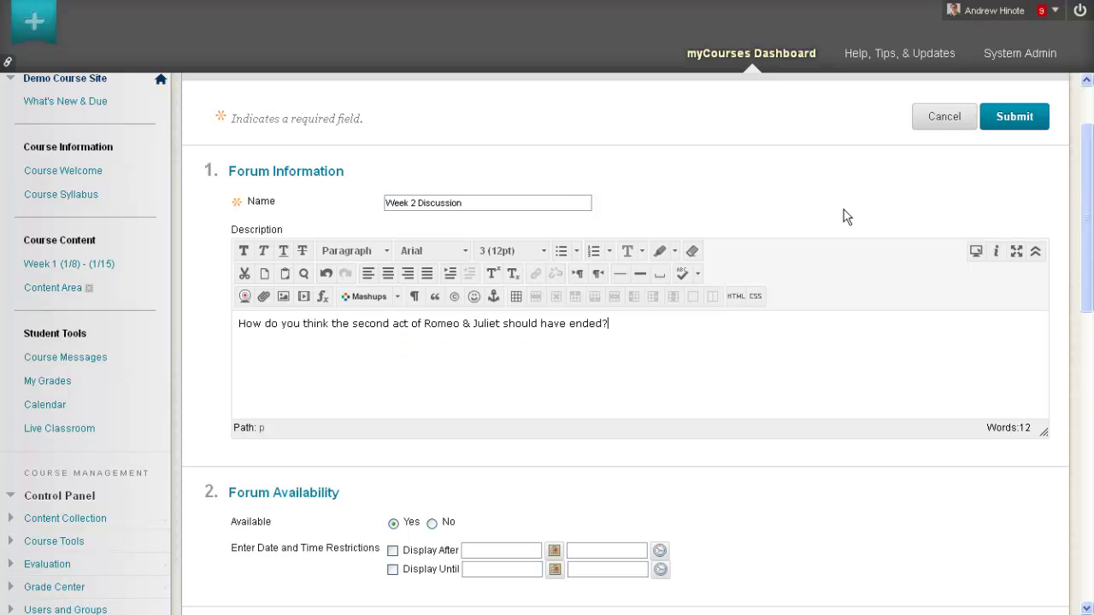
Fill in the forum's Display After date as 03/24/2014 and time as 12:00 AM, enabling the restriction and disabling it again.
scroll(863, 388, down, 1)
scroll(865, 394, down, 3)
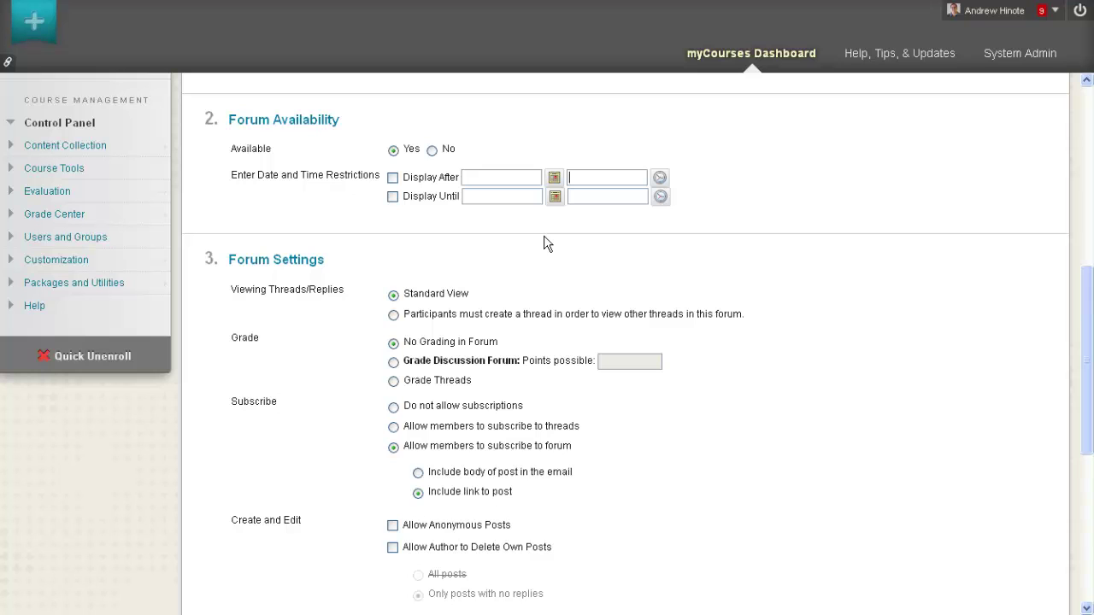
click(557, 194)
click(589, 297)
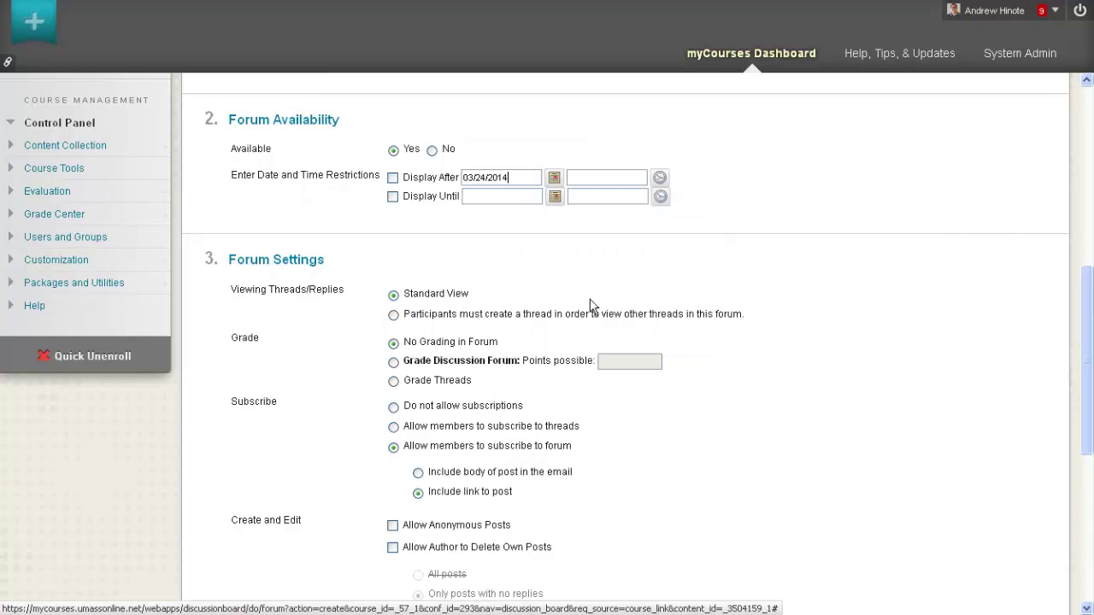
click(659, 176)
click(682, 198)
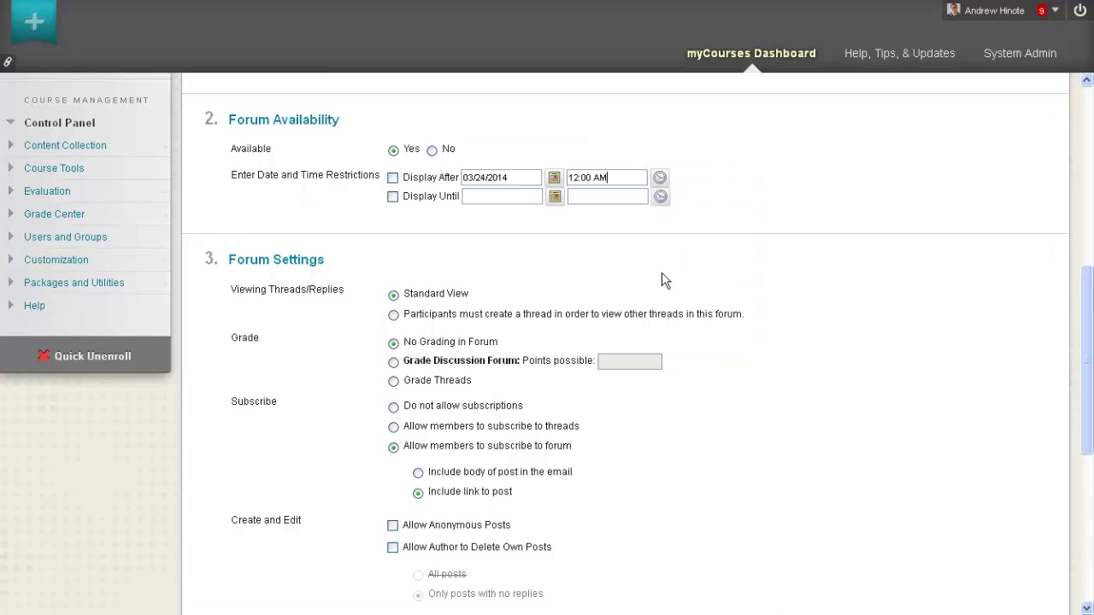
click(393, 177)
click(393, 178)
Try requiring participants to create a thread before viewing other threads, and switch the forum back to Standard View.
scroll(803, 231, down, 2)
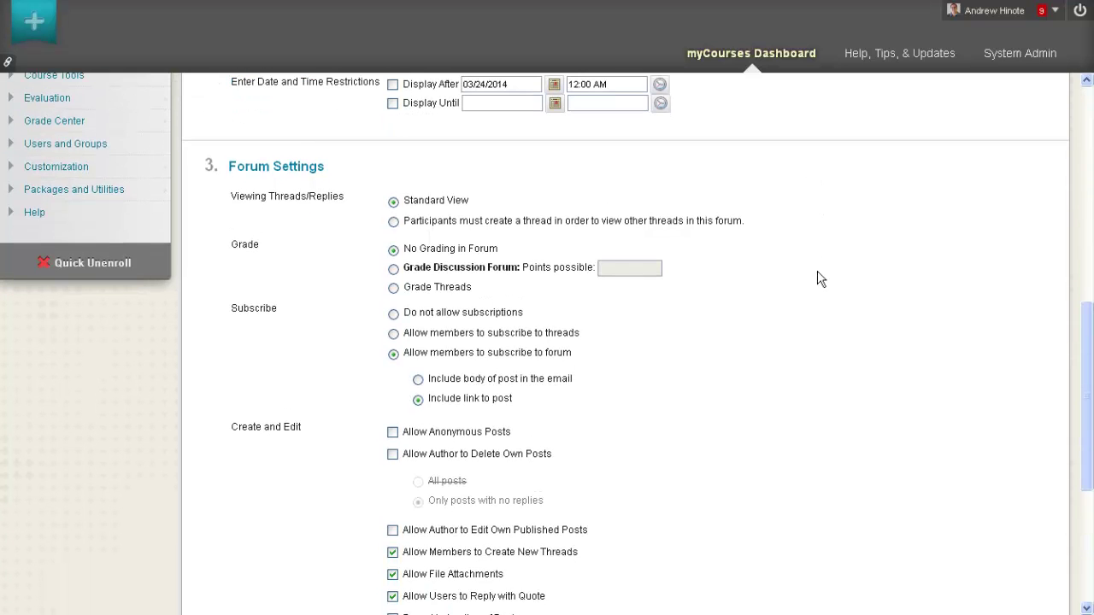
middle_click(818, 308)
middle_click(819, 335)
drag(1087, 347, 1086, 364)
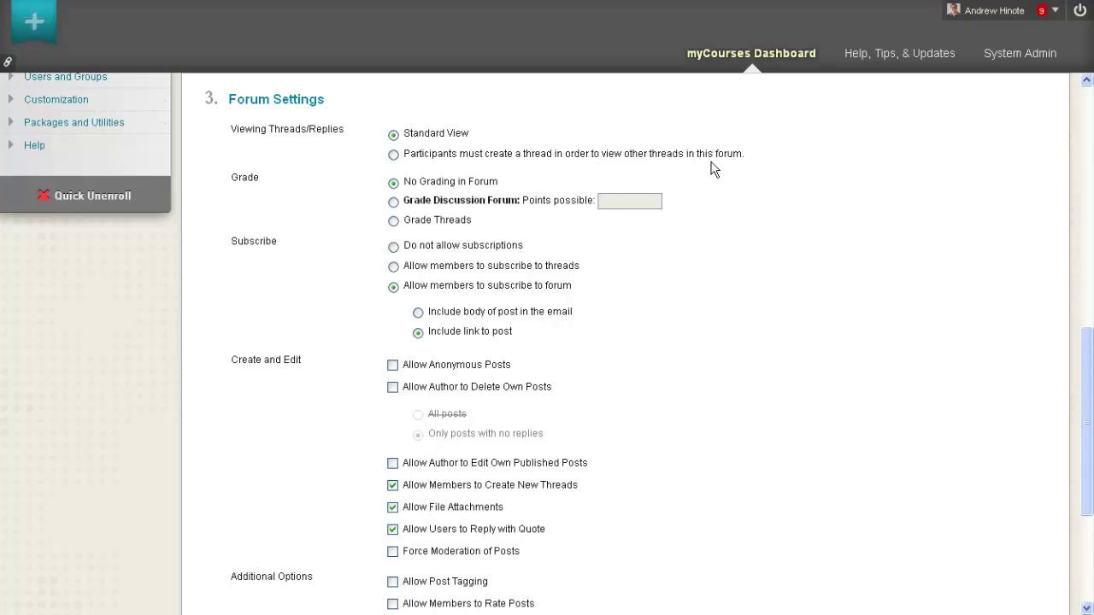
click(393, 154)
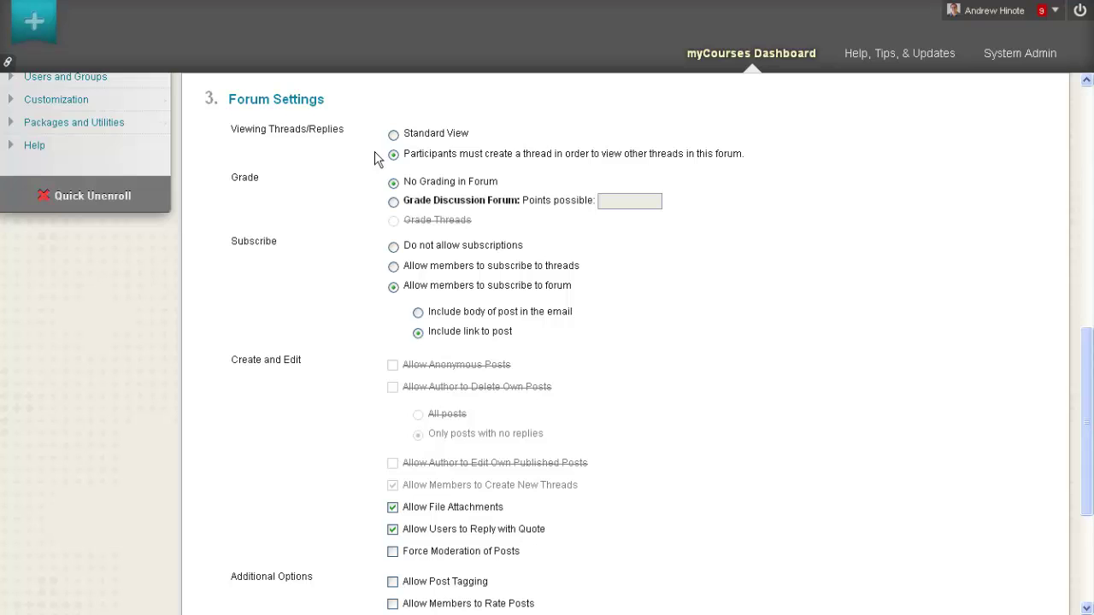
click(393, 135)
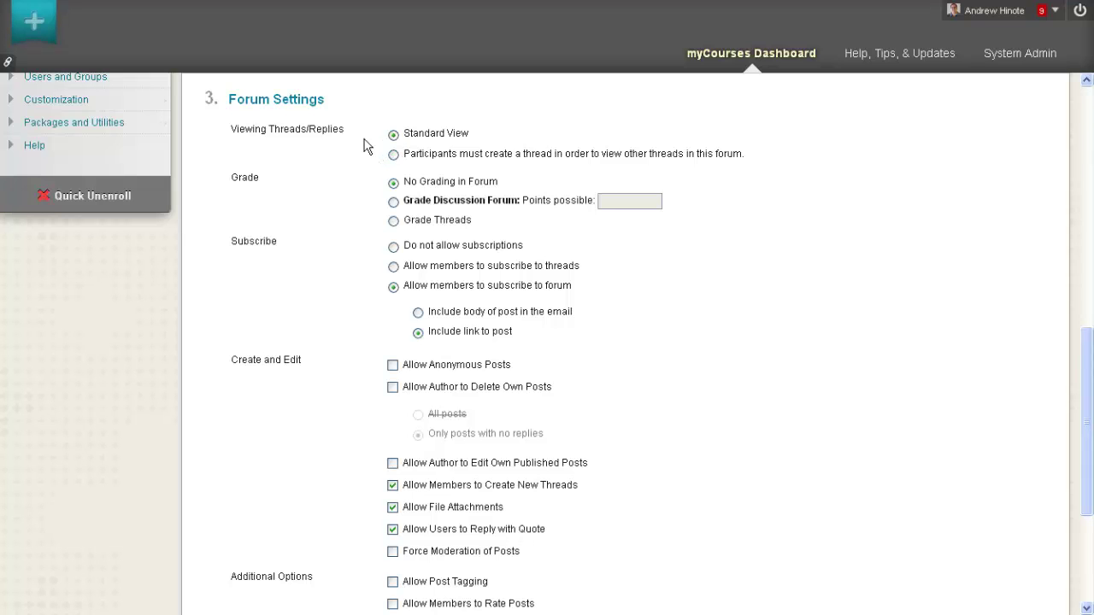
Grade the discussion forum with 100 points possible and open the options for adding a rubric.
click(393, 203)
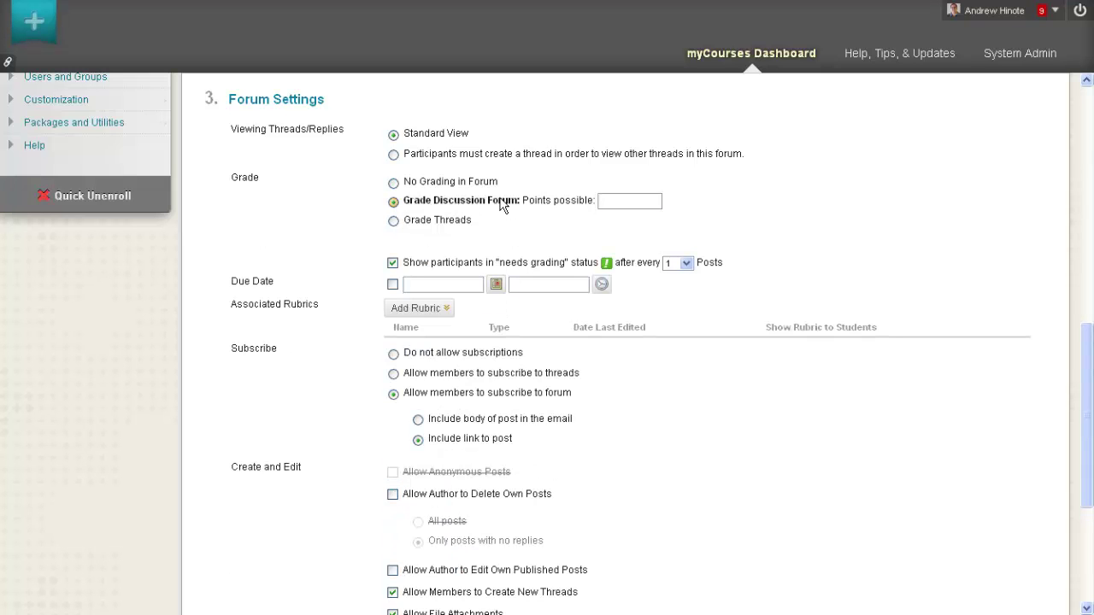
click(626, 202)
text(100)
click(414, 310)
Set the forum's subscription option to Do not allow subscriptions and submit the new forum.
scroll(332, 193, down, 3)
scroll(333, 188, down, 1)
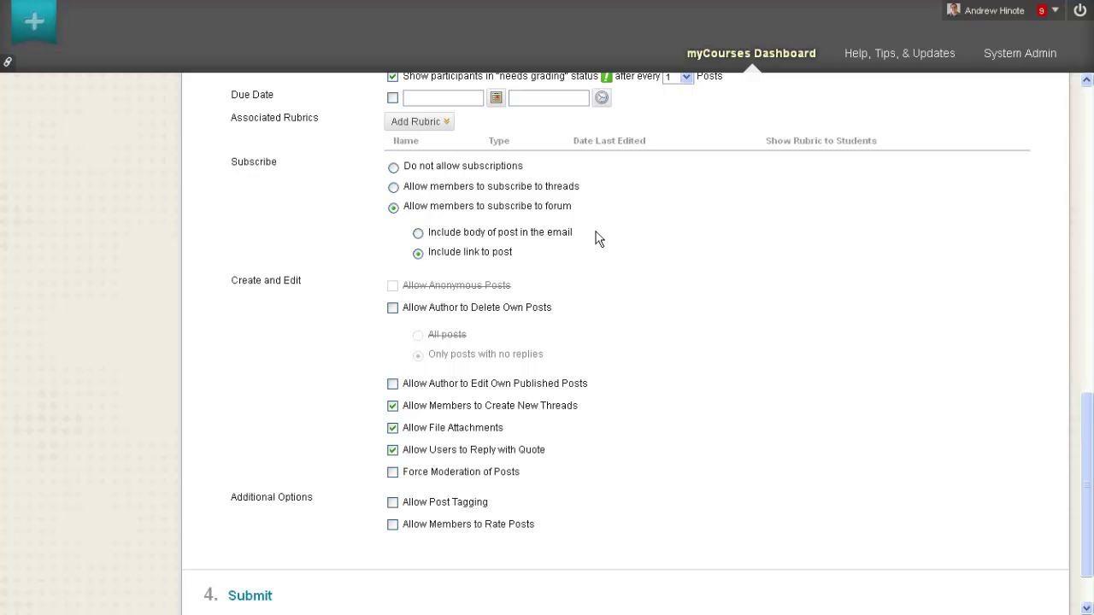
click(492, 189)
click(448, 172)
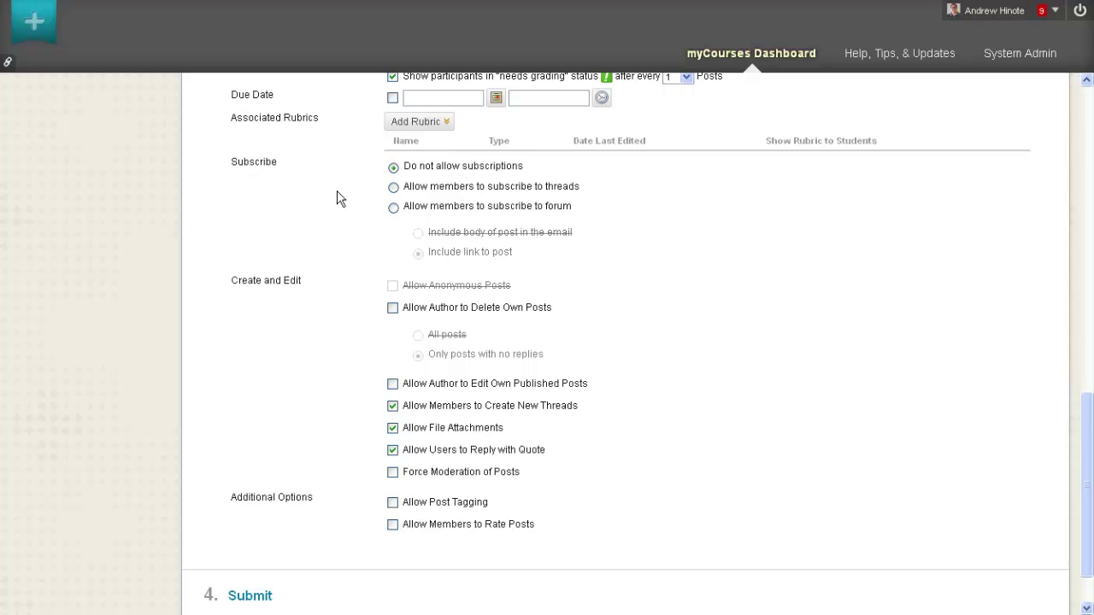
scroll(336, 296, down, 2)
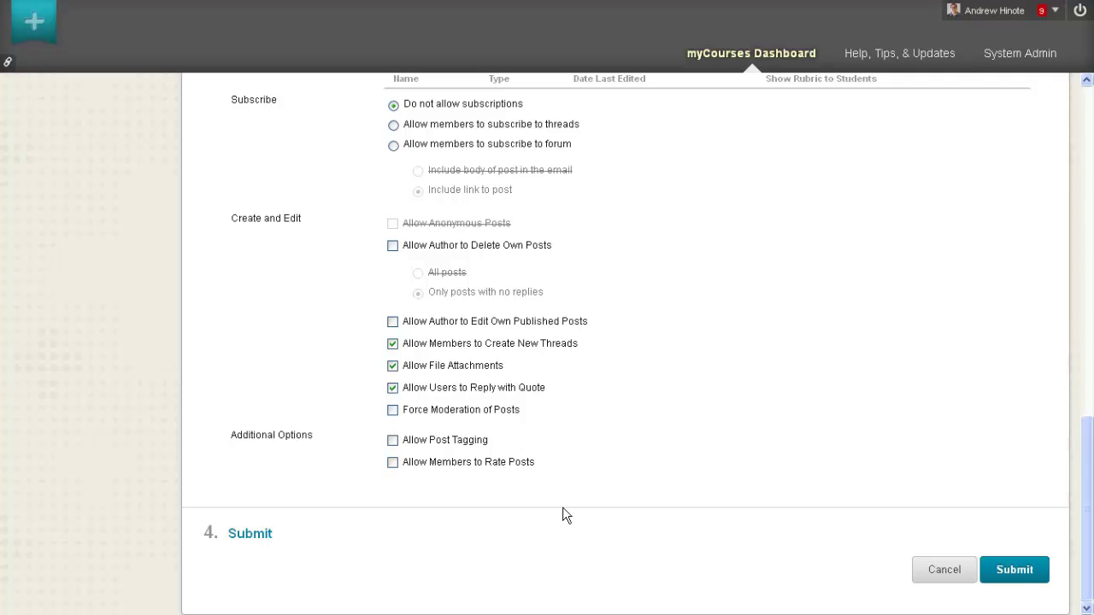
click(1025, 571)
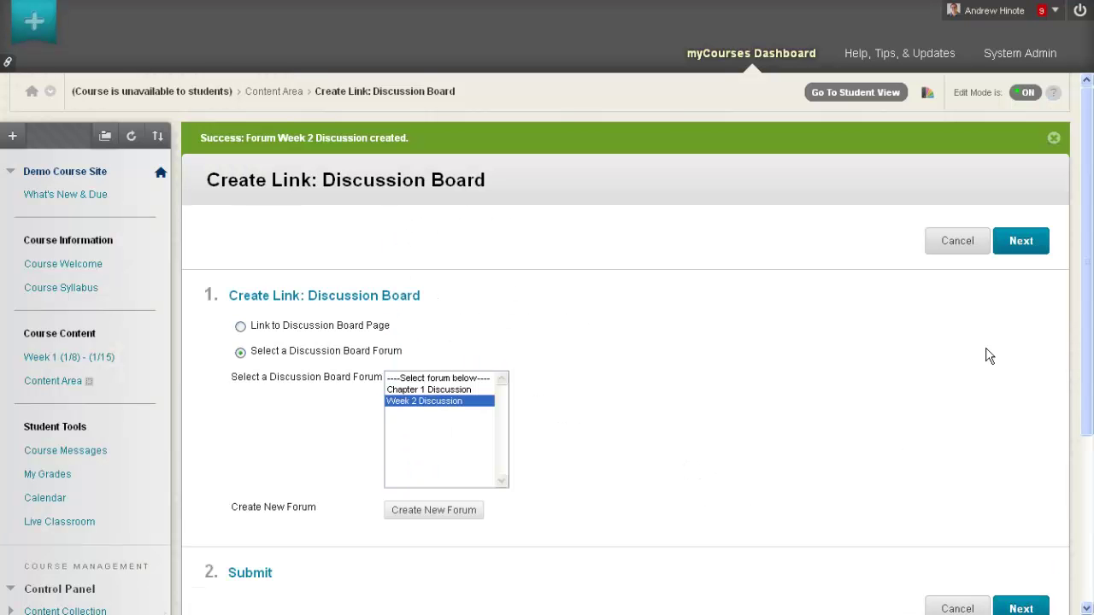
Link to the Week 2 Discussion forum, enter "How do you think the second act of Romeo & Juliet should have ended?" as link text, and submit.
click(1015, 241)
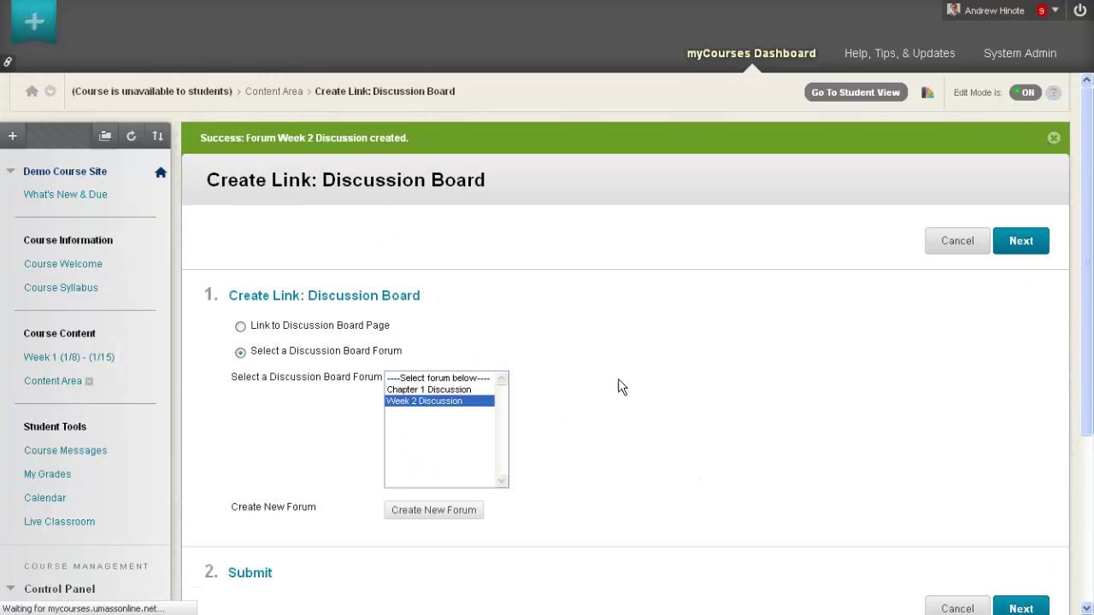
scroll(484, 214, down, 1)
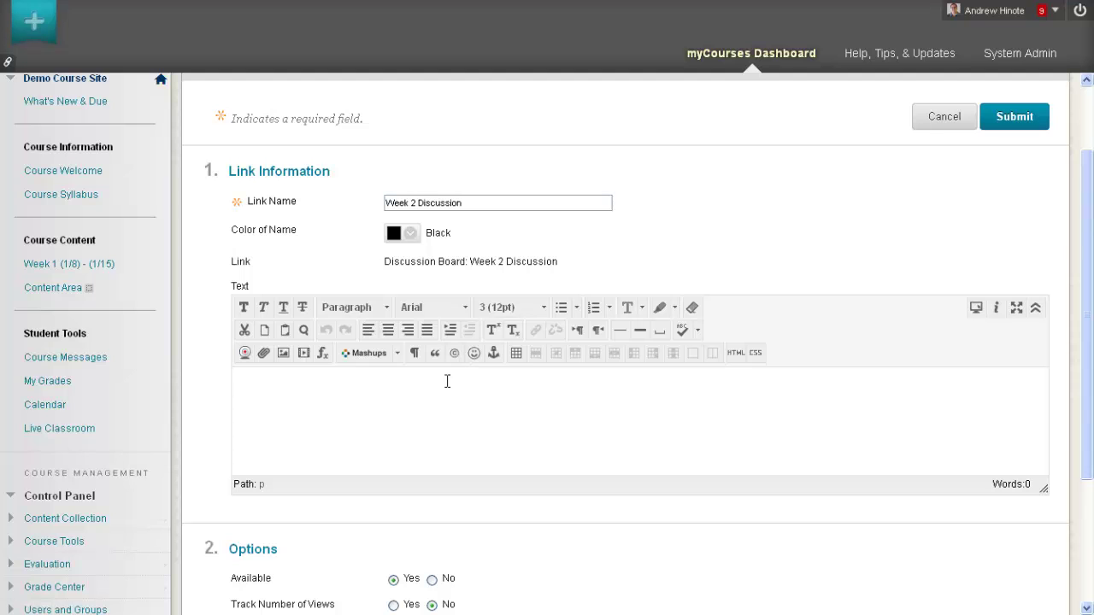
text(How do you think the second act of Romeo & Juliet should have ended?)
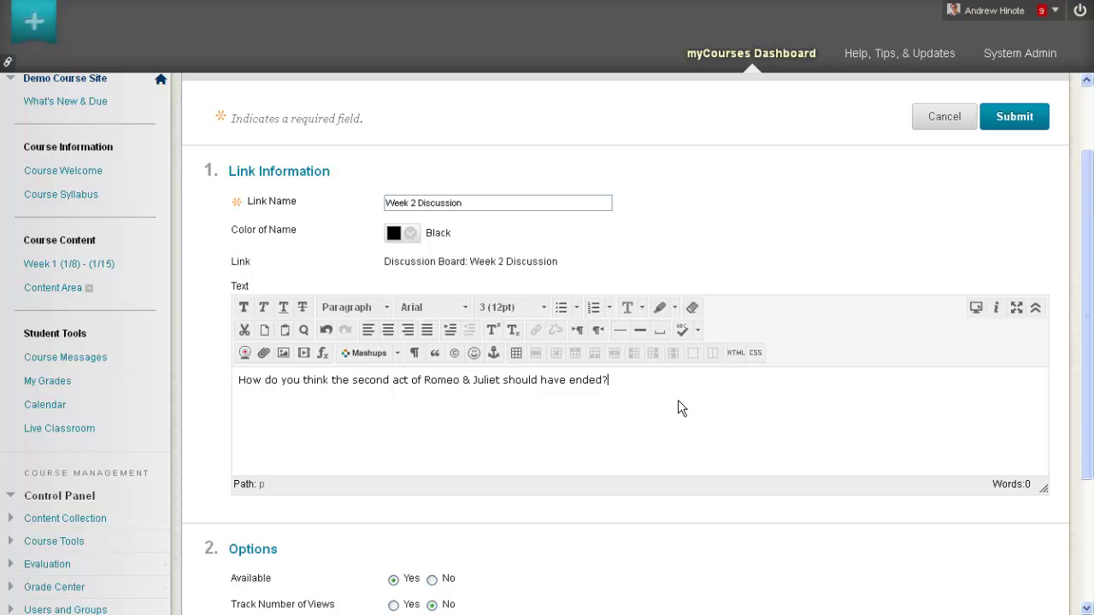
scroll(678, 400, down, 3)
click(1035, 573)
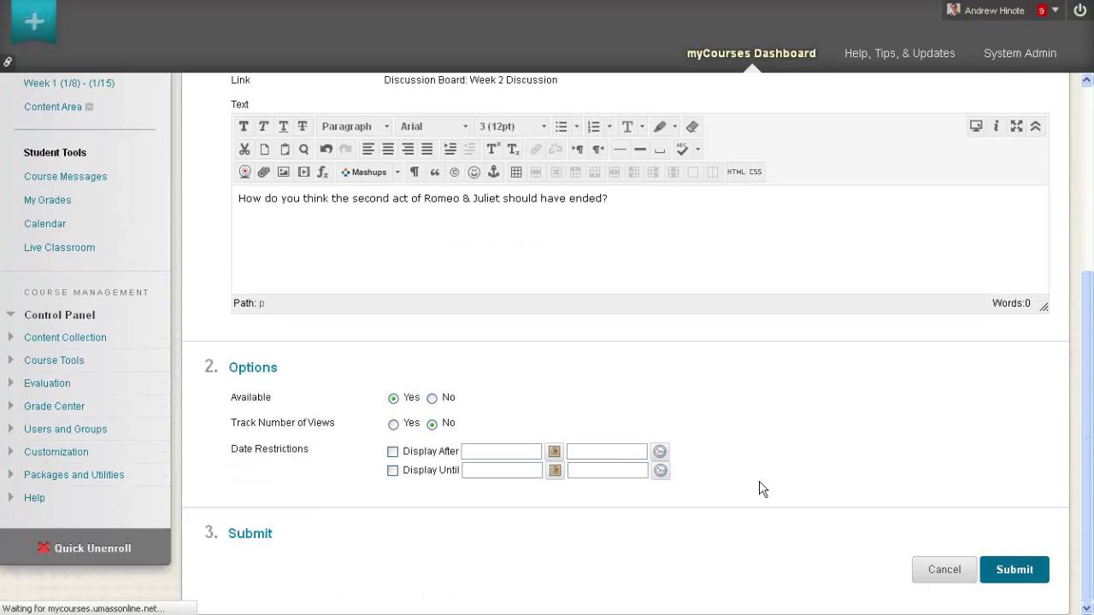